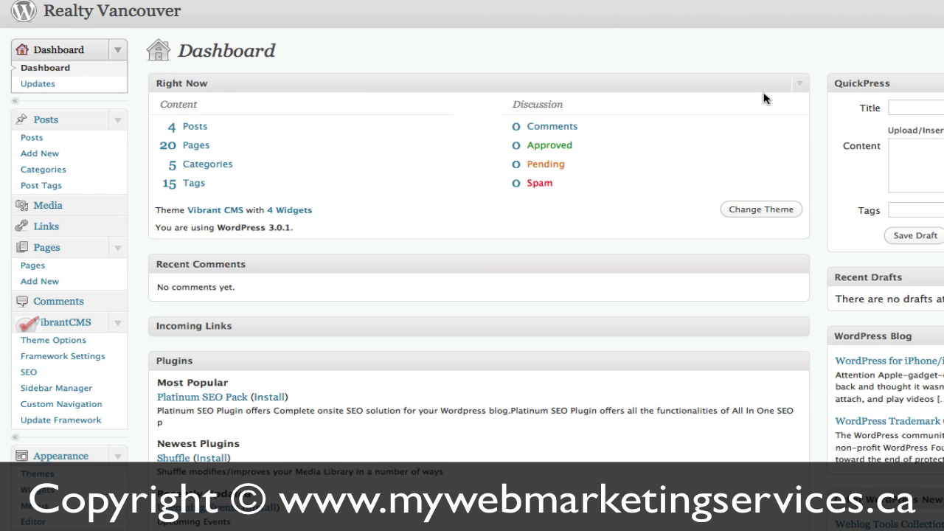
# Search Add New plugins for 'Members Only Menu Plugin' and find it already installed.
pyautogui.scroll(-5, 765, 99)
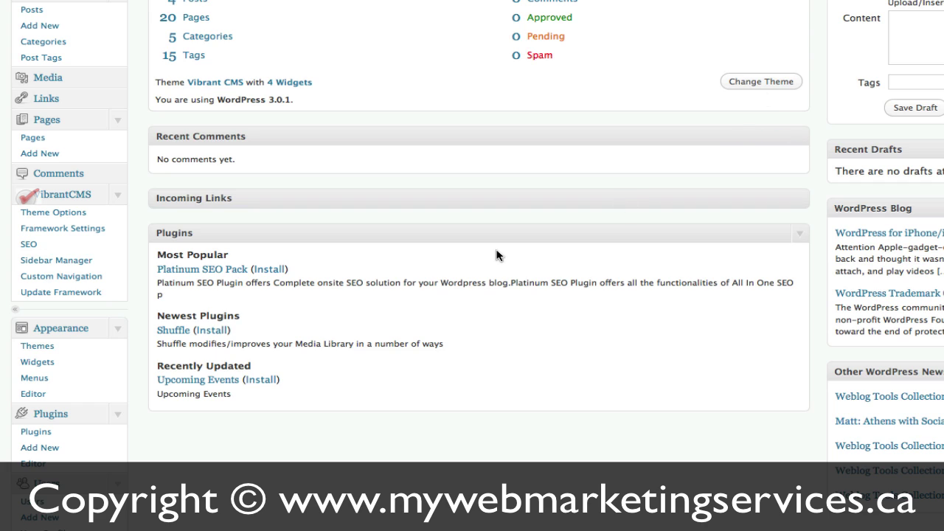
pyautogui.scroll(-2, 496, 256)
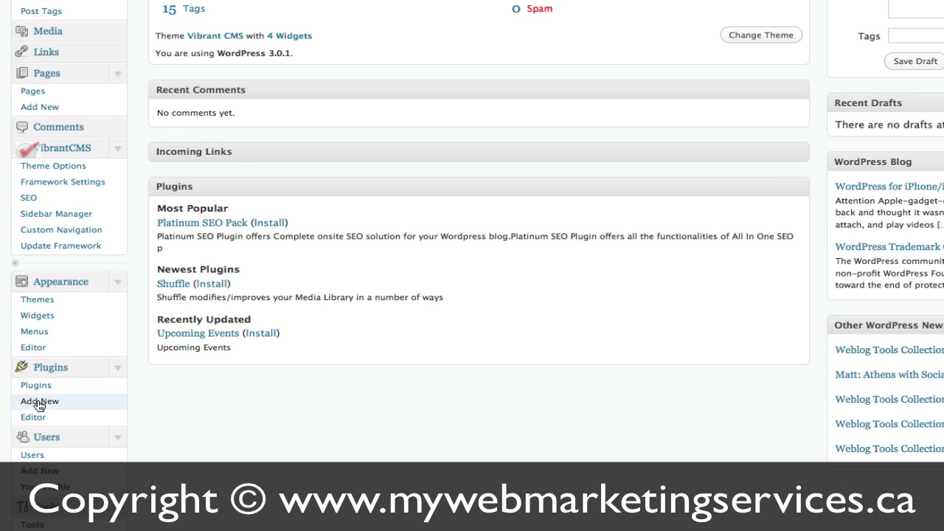
pyautogui.click(37, 401)
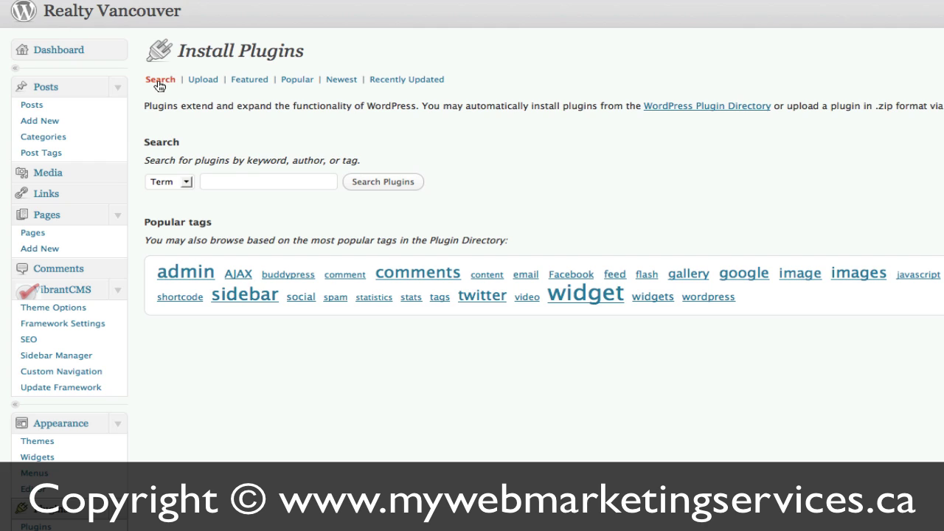
pyautogui.click(279, 180)
pyautogui.rightClick(311, 186)
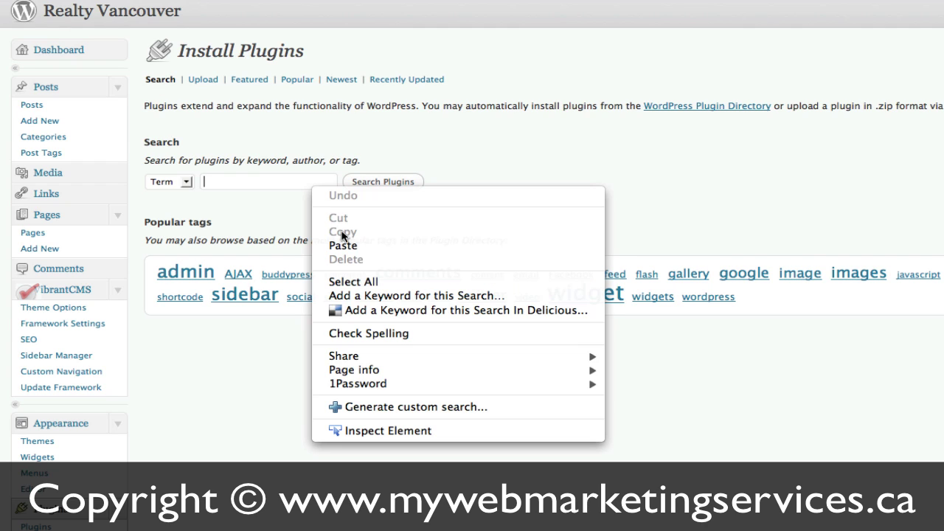
pyautogui.click(351, 254)
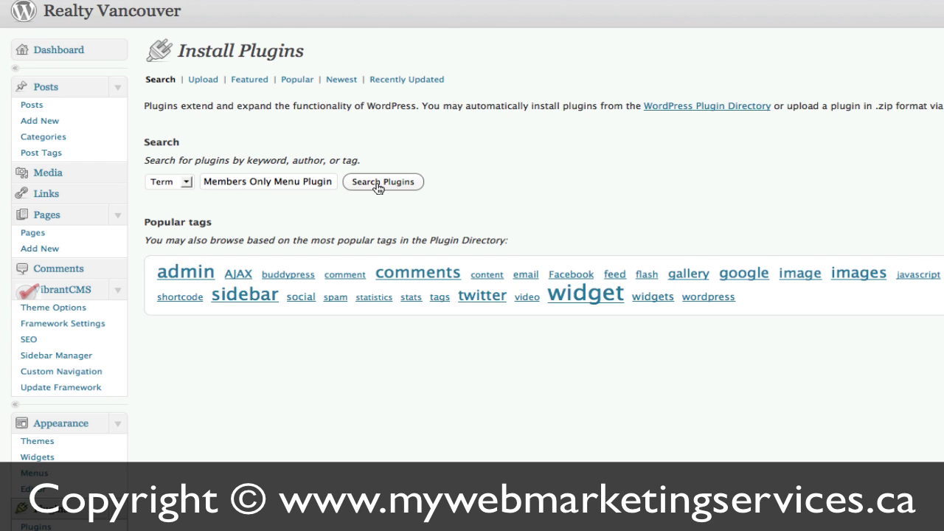
pyautogui.click(406, 187)
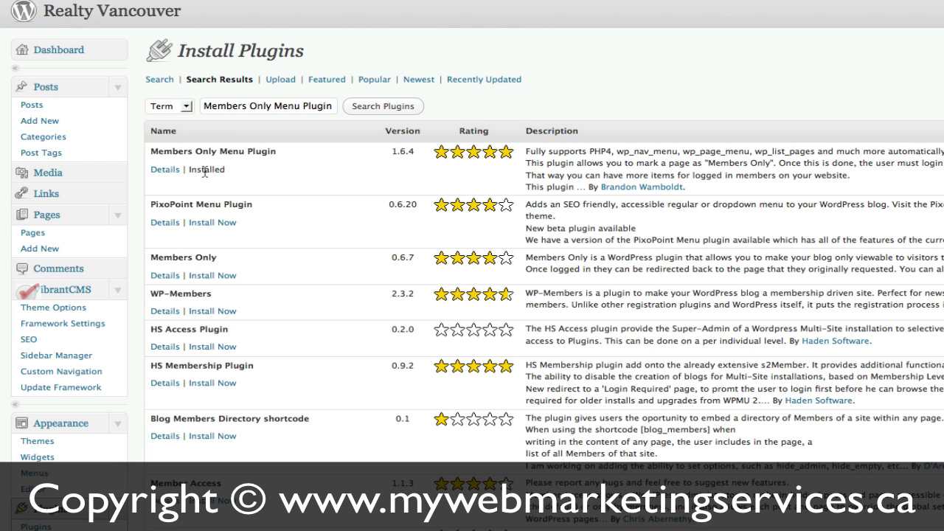
pyautogui.moveTo(205, 171)
# Scroll through the page's Members Only box with its unchecked Restrict To Members option.
pyautogui.scroll(-1, 300, 195)
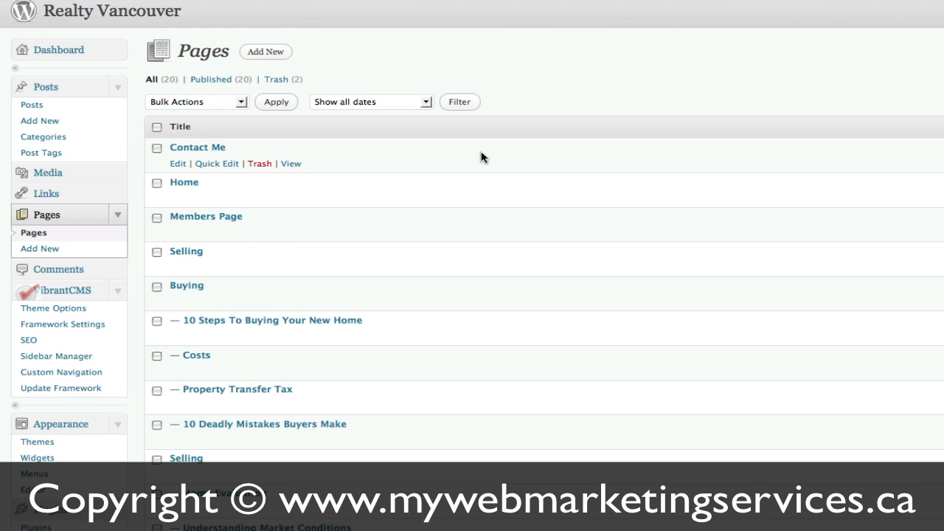
pyautogui.scroll(-3, 481, 157)
pyautogui.scroll(3, 483, 156)
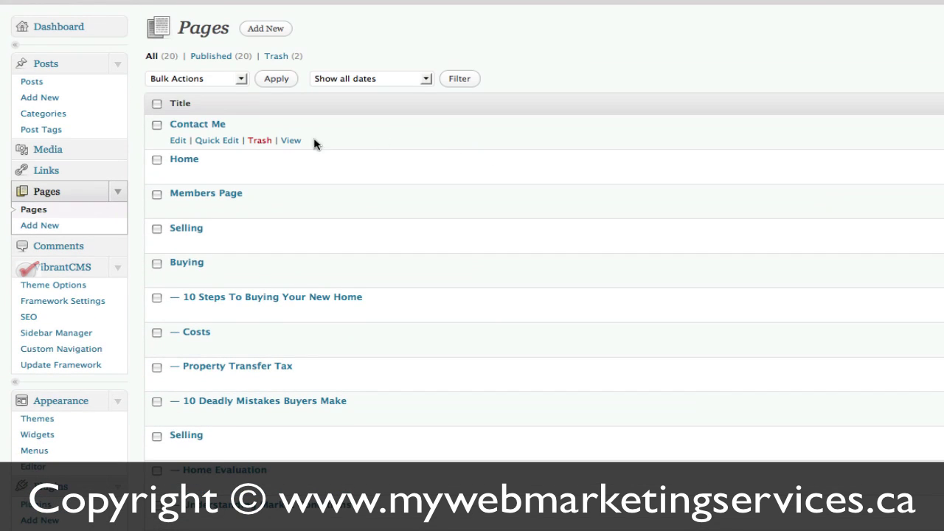
pyautogui.scroll(-3, 324, 158)
pyautogui.scroll(4, 267, 175)
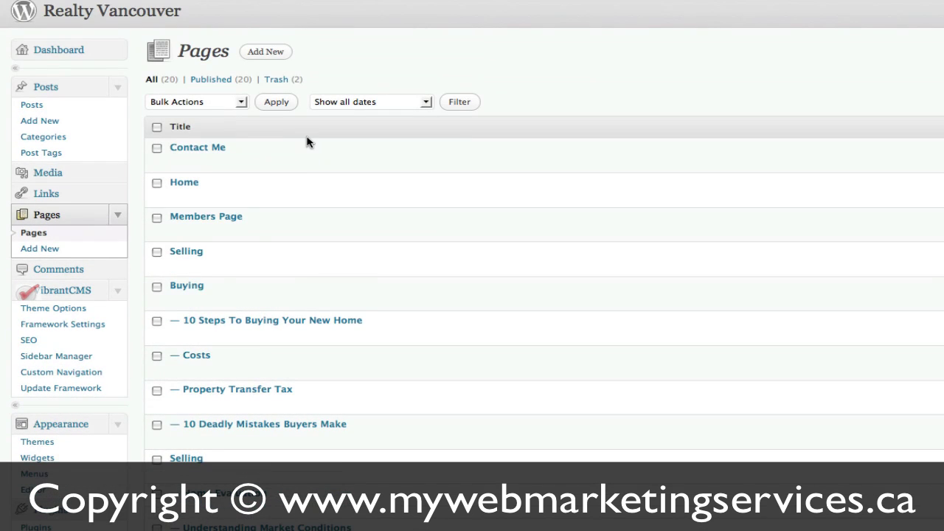
pyautogui.scroll(-1, 305, 141)
pyautogui.scroll(1, 307, 142)
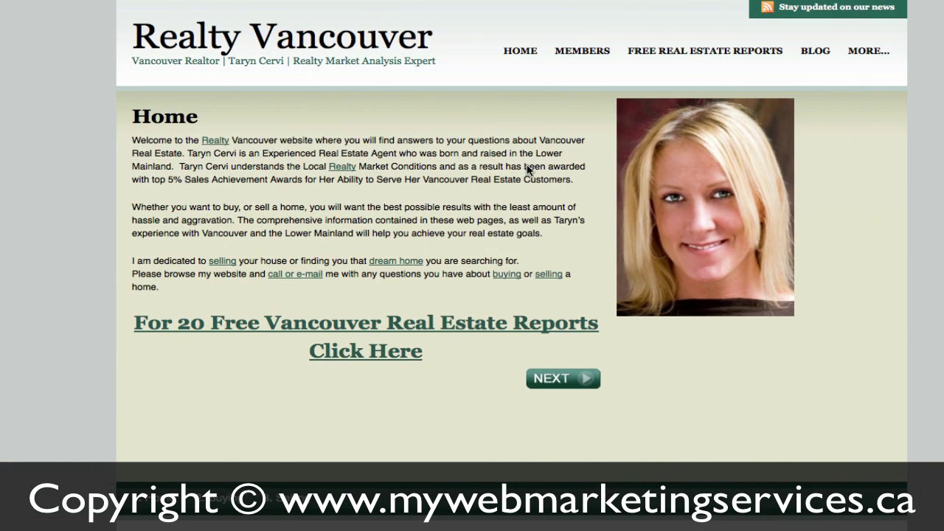
pyautogui.moveTo(582, 47)
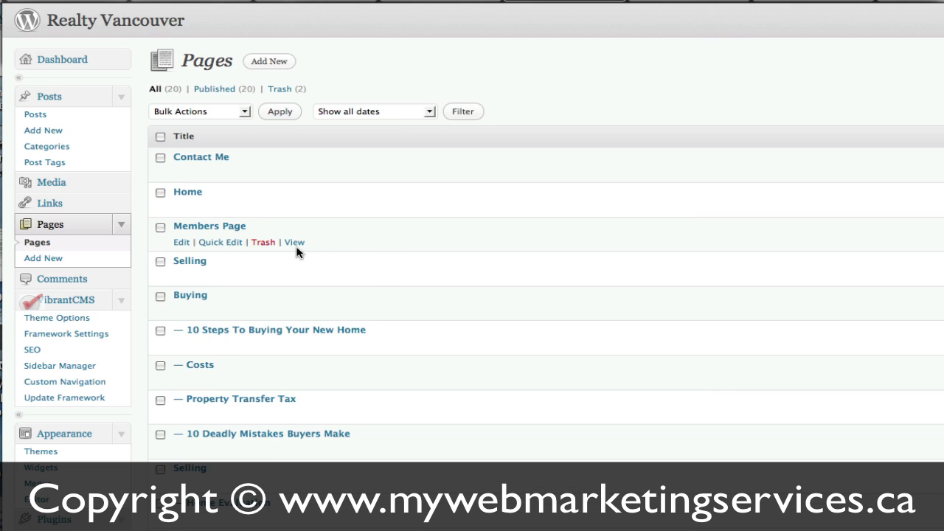
# Create a page titled 'member content' with placeholder body text 'asdfasdfasdfasd'.
pyautogui.click(200, 228)
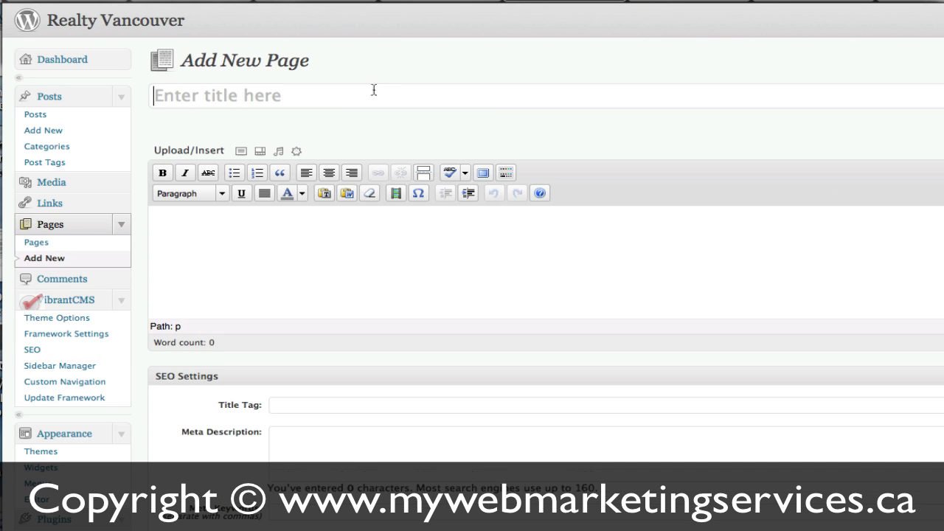
pyautogui.write('member content')
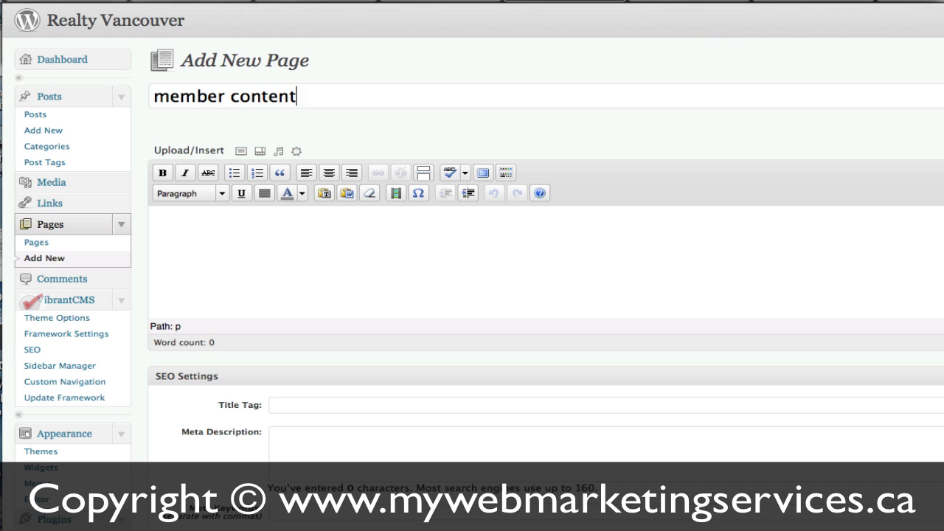
pyautogui.click(335, 217)
pyautogui.write('asdfasdfasdfasd')
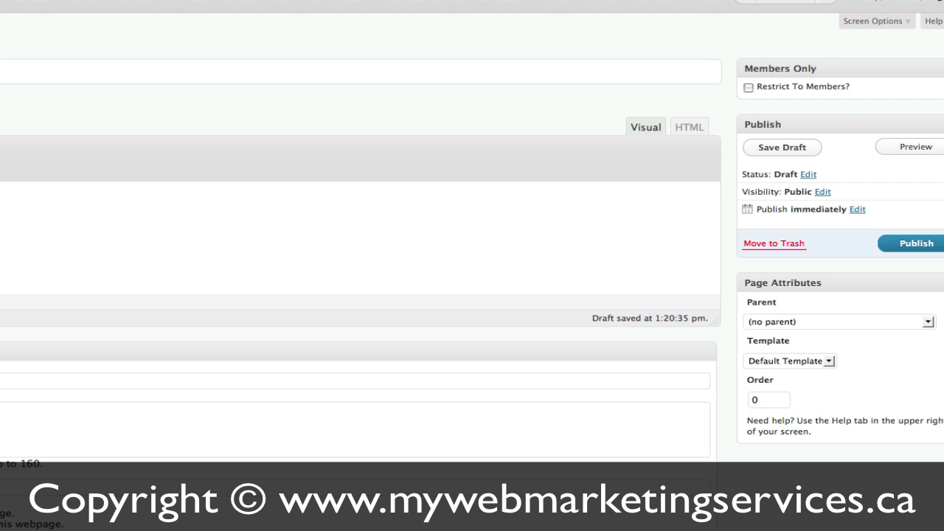
pyautogui.moveTo(411, 111); pyautogui.dragTo(148, 111)
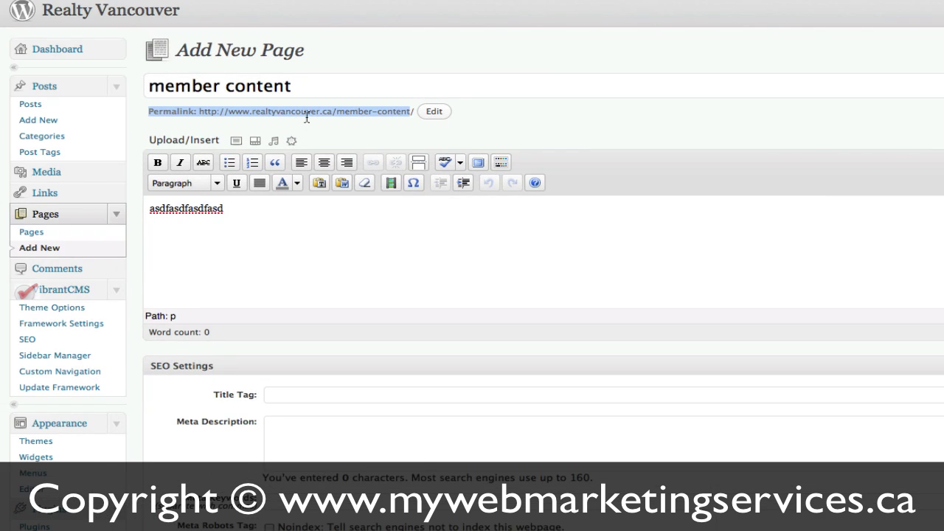
pyautogui.click(307, 117)
pyautogui.moveTo(199, 111); pyautogui.dragTo(418, 112)
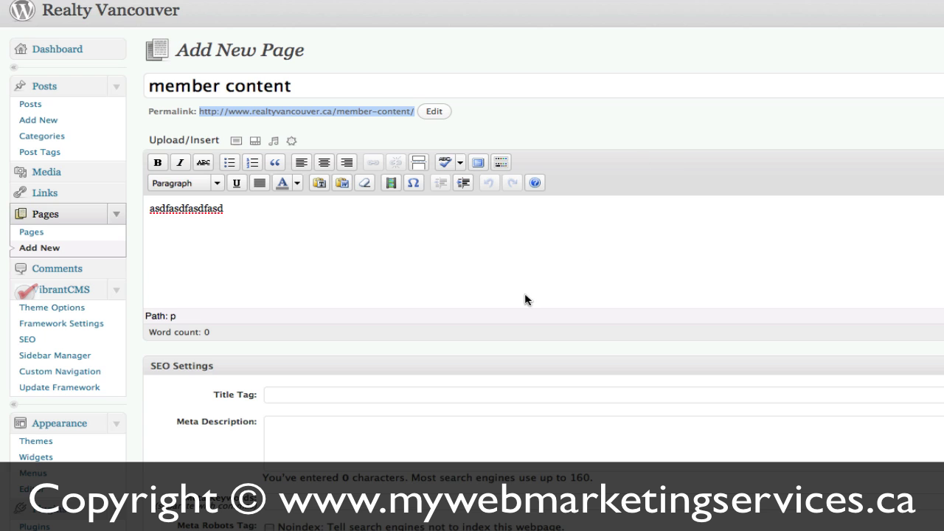
# Return to the Install Plugins page and bring the browser back into focus.
pyautogui.scroll(-2, 125, 303)
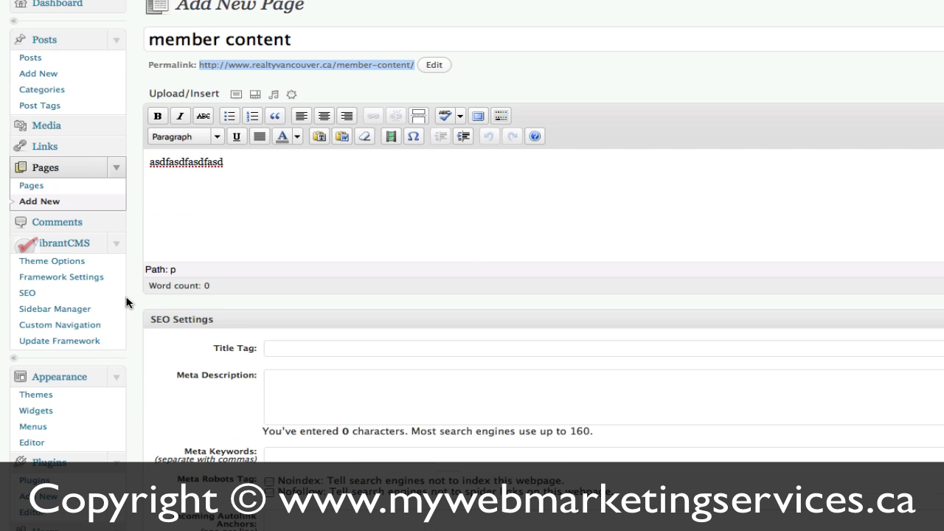
pyautogui.scroll(-1, 50, 446)
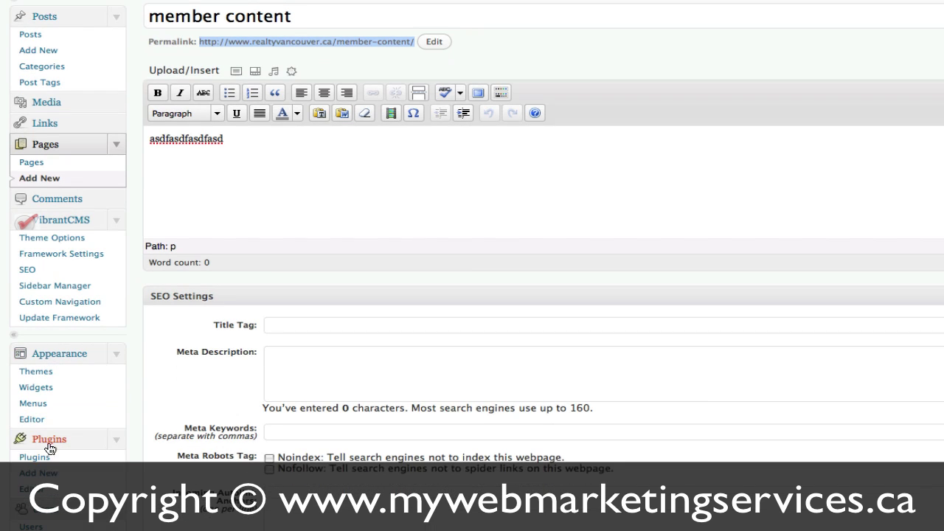
pyautogui.click(35, 457)
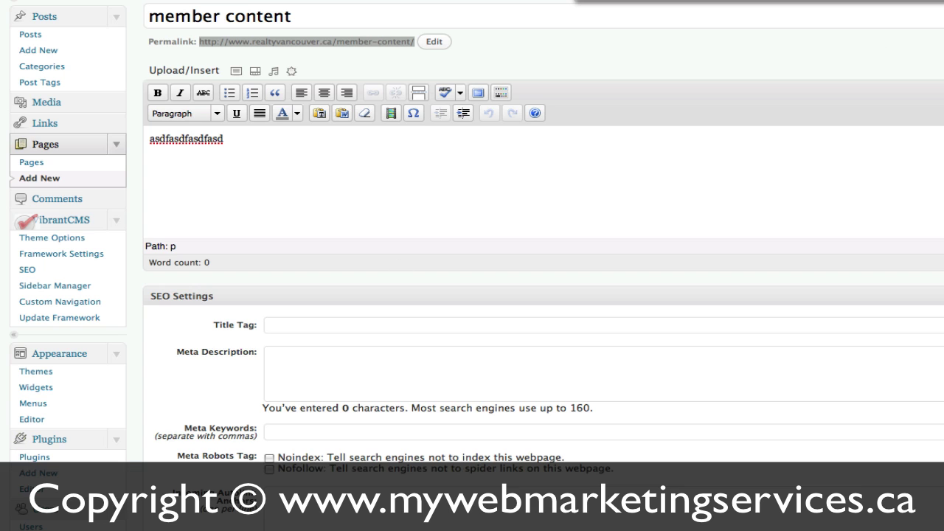
pyautogui.press('Escape')
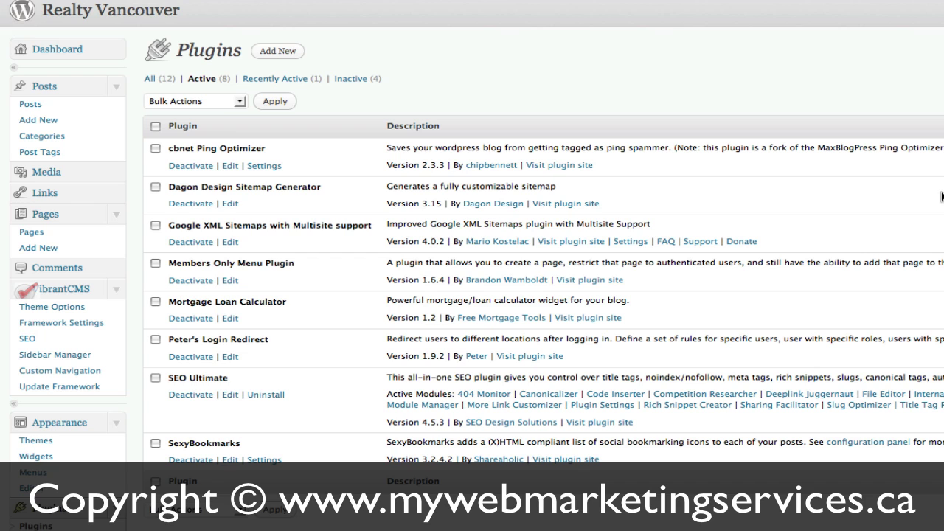
# Copy the plugin name 'Peter's Login Redirect'.
pyautogui.scroll(-2, 752, 211)
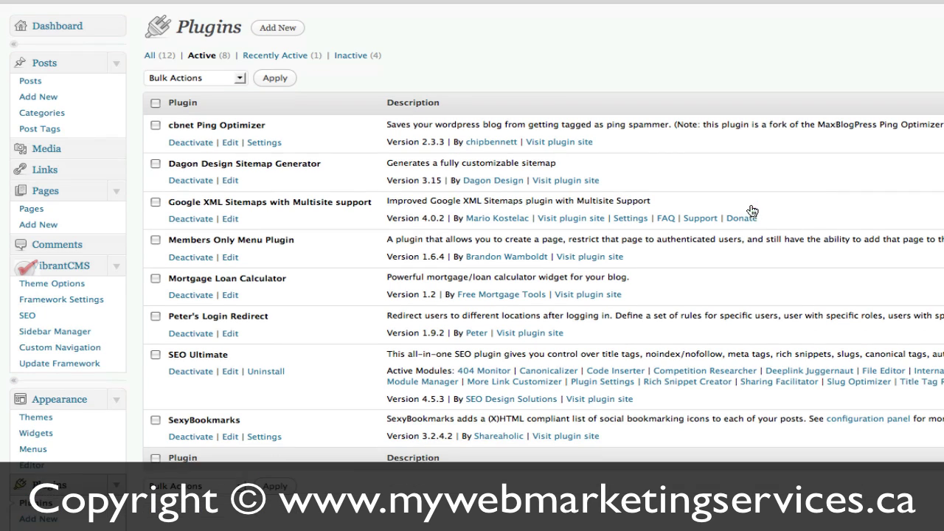
pyautogui.moveTo(272, 306); pyautogui.dragTo(170, 311)
pyautogui.rightClick(199, 305)
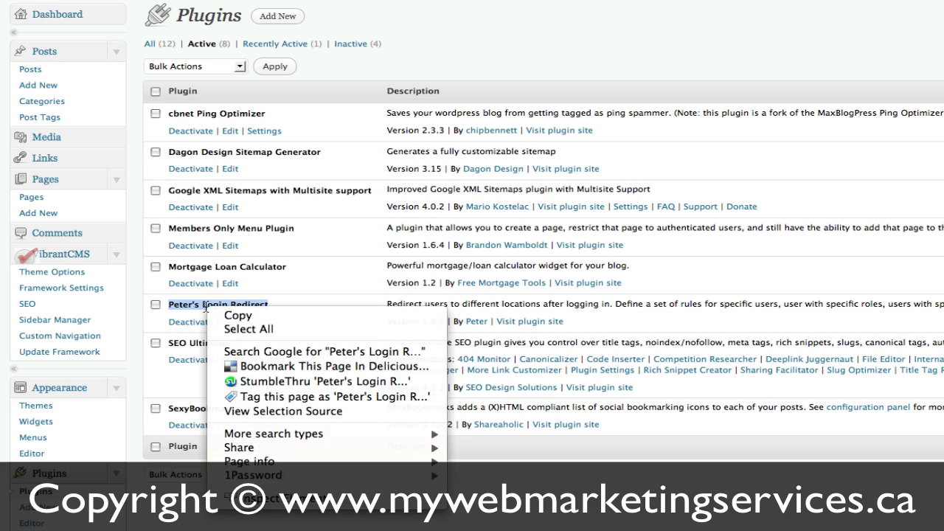
pyautogui.click(226, 316)
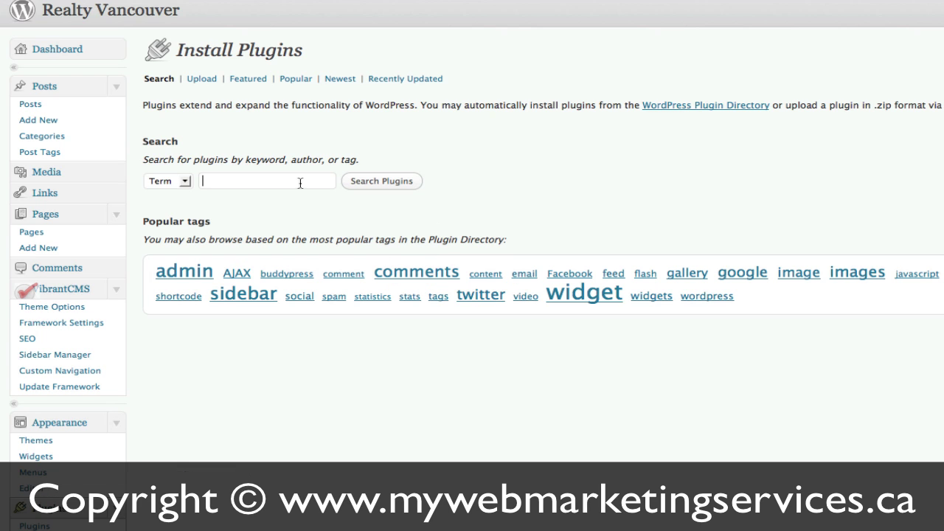
# Search plugins for 'Peter's Login Redirect', showing version 1.9.2 already installed.
pyautogui.rightClick(305, 181)
pyautogui.click(328, 243)
pyautogui.click(392, 182)
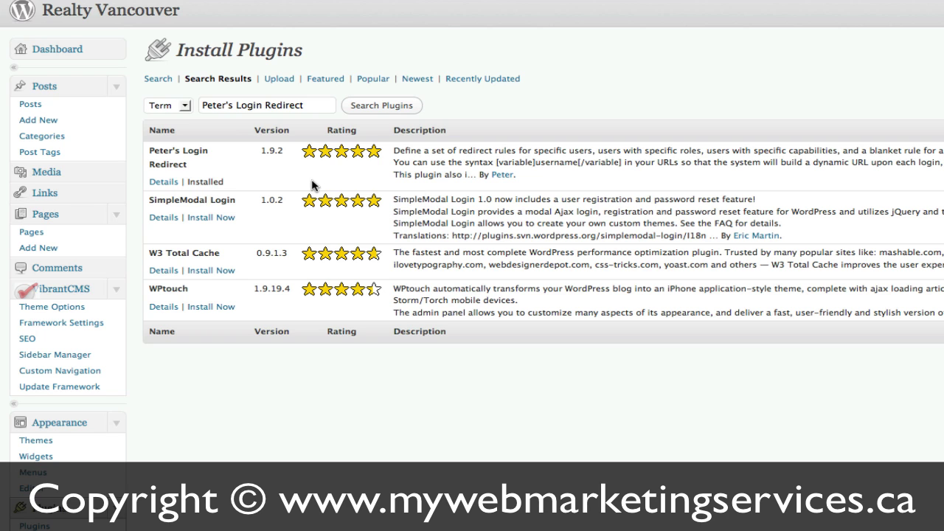
pyautogui.scroll(-5, 292, 168)
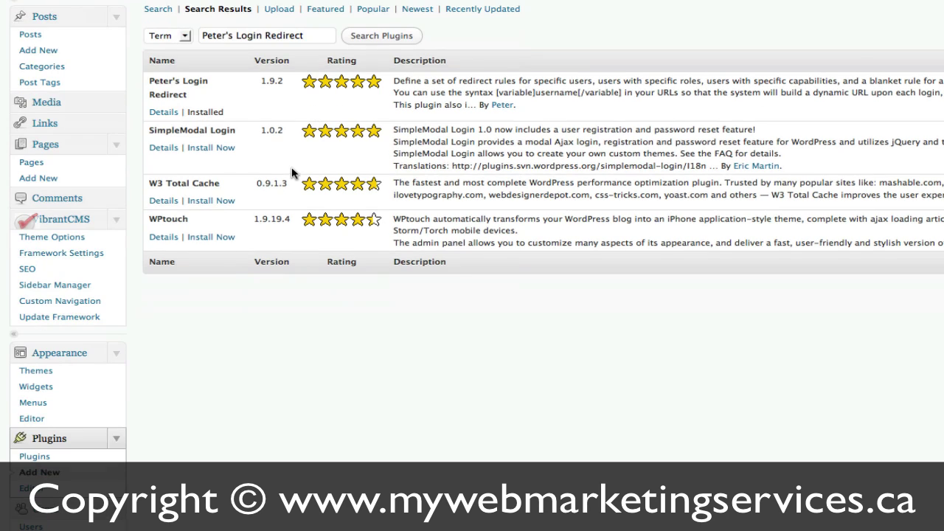
pyautogui.scroll(-5, 291, 174)
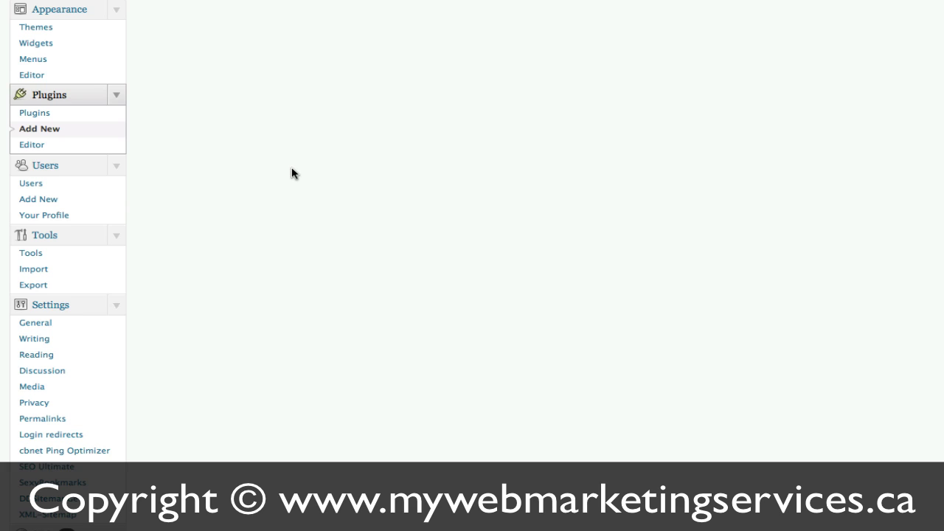
pyautogui.scroll(1, 292, 173)
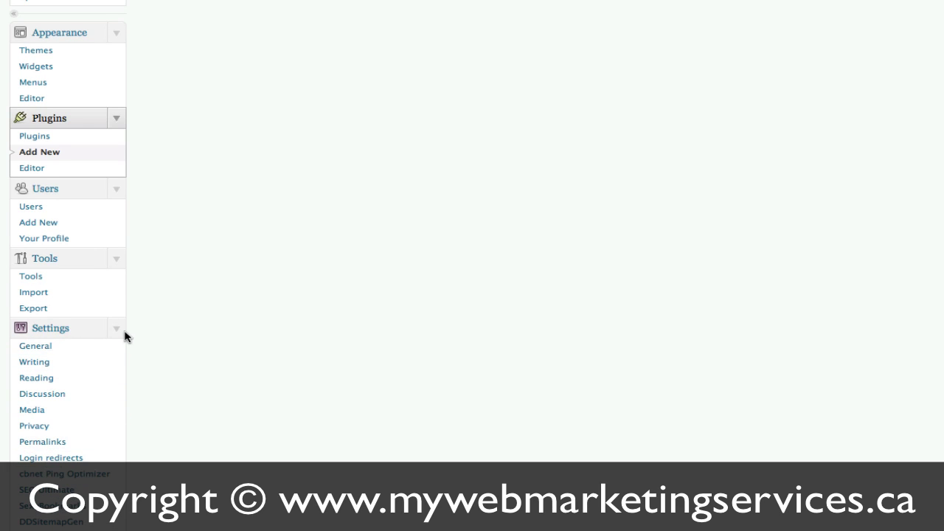
# Review the login redirect rules sending subscribers to the members URL.
pyautogui.click(45, 458)
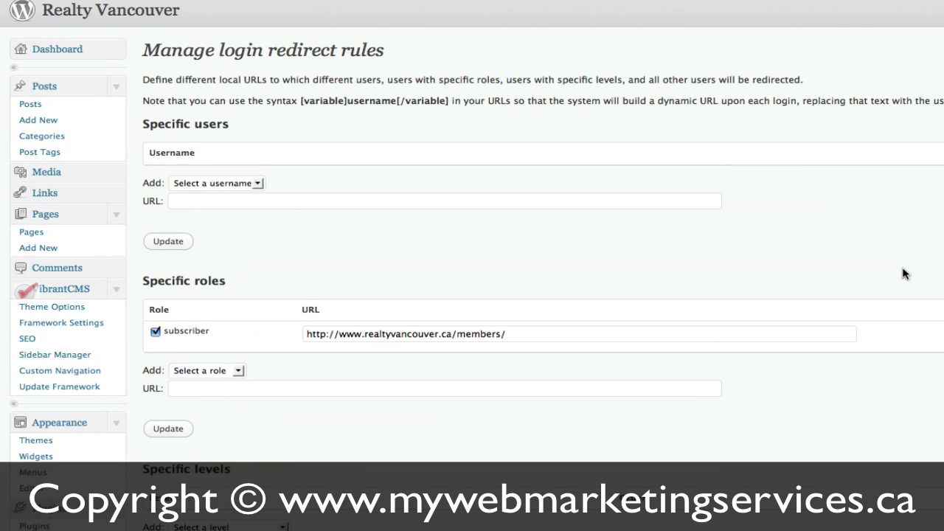
pyautogui.scroll(-1, 904, 271)
pyautogui.scroll(1, 905, 273)
pyautogui.scroll(-5, 178, 382)
pyautogui.scroll(-20, 177, 383)
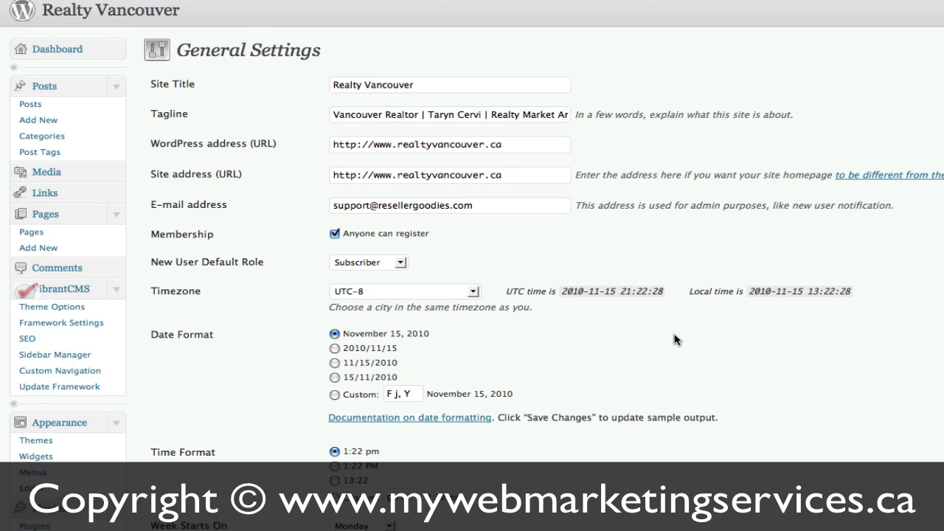
# Enable 'Anyone can register' with Subscriber as default role, and save the settings.
pyautogui.scroll(-1, 676, 340)
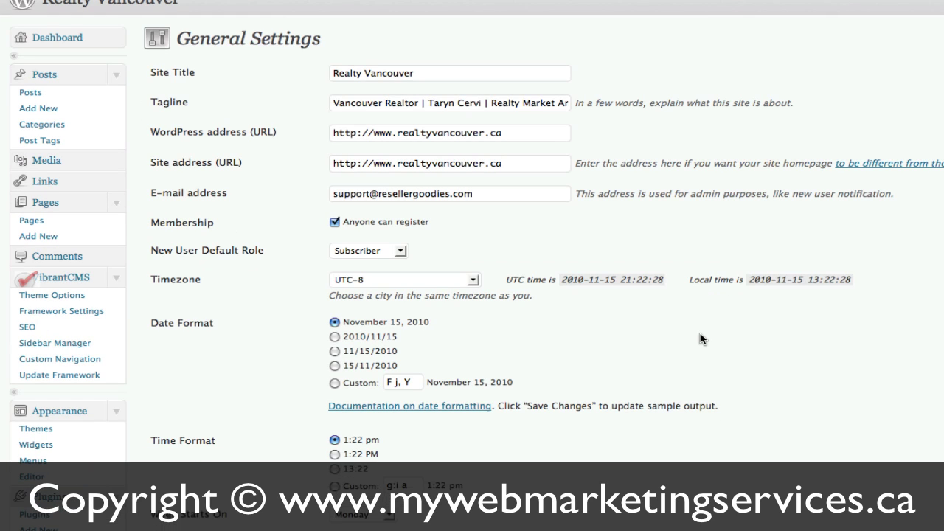
pyautogui.click(399, 253)
pyautogui.click(383, 270)
pyautogui.scroll(-1, 407, 263)
pyautogui.scroll(2, 394, 302)
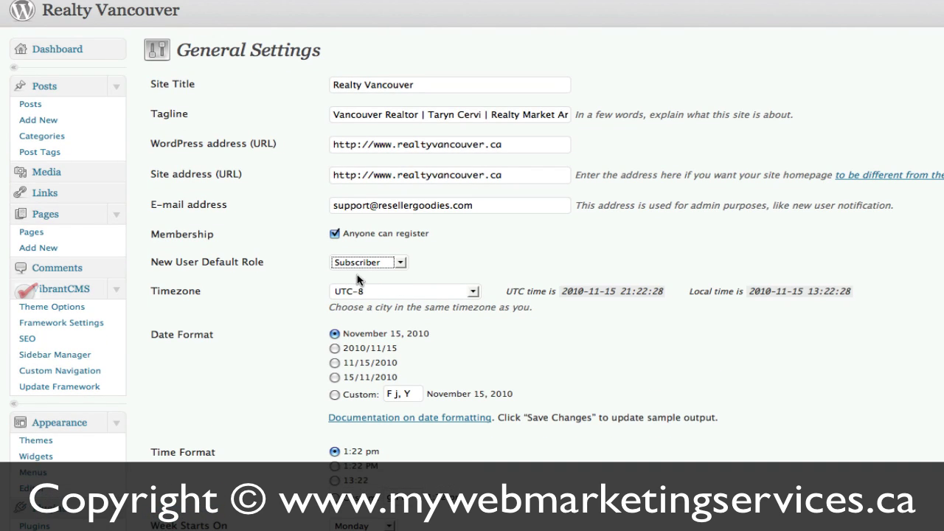
pyautogui.scroll(-1, 521, 255)
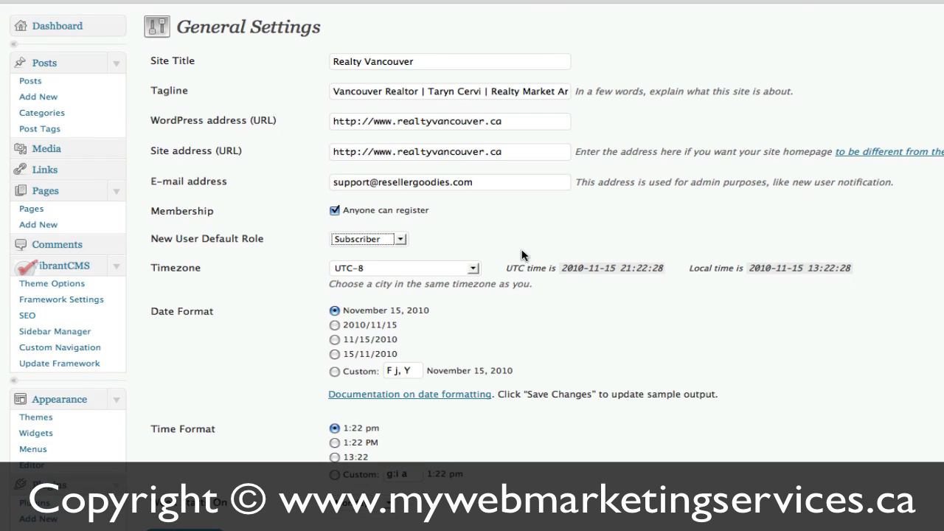
pyautogui.click(602, 440)
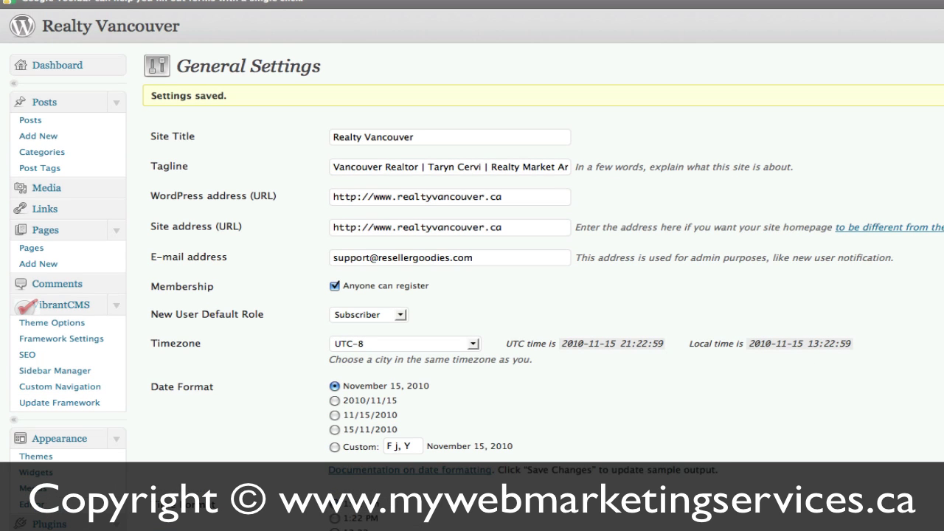
# Scroll the sidebar down to reach Settings > Login redirects.
pyautogui.scroll(-6, 158, 392)
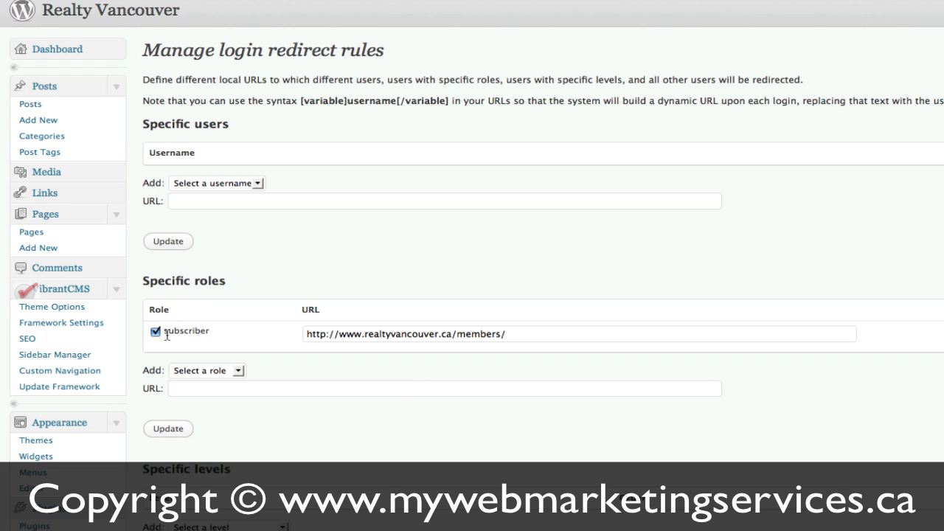
# Inspect the role list and the subscriber redirect URL under Specific roles.
pyautogui.click(239, 371)
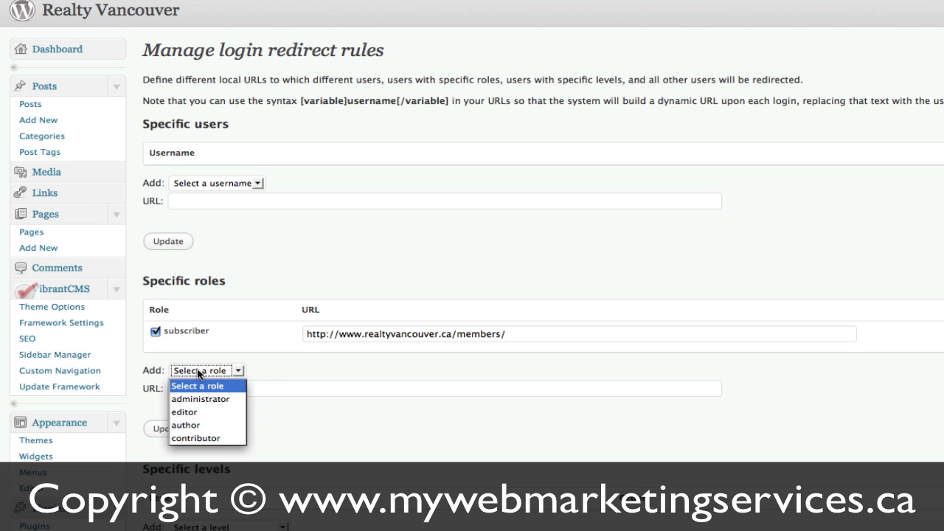
pyautogui.click(260, 369)
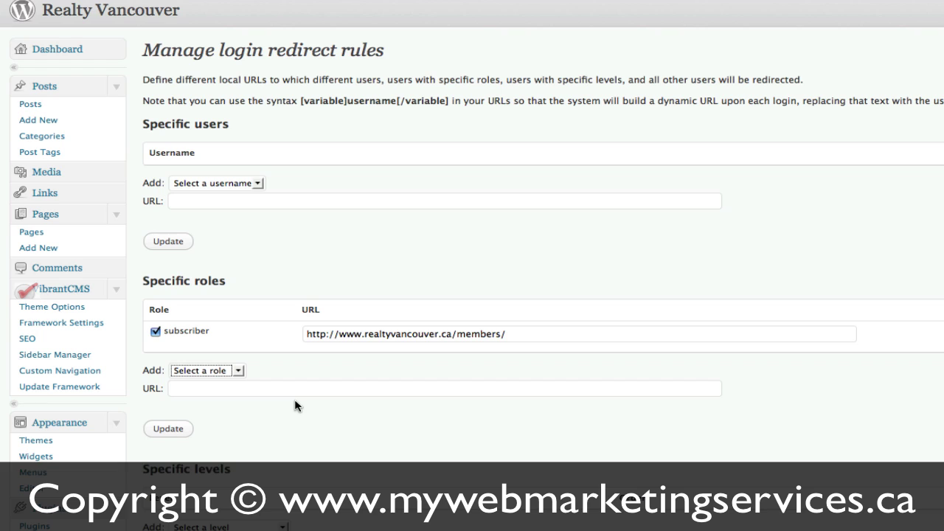
pyautogui.click(558, 331)
pyautogui.moveTo(529, 335); pyautogui.dragTo(281, 322)
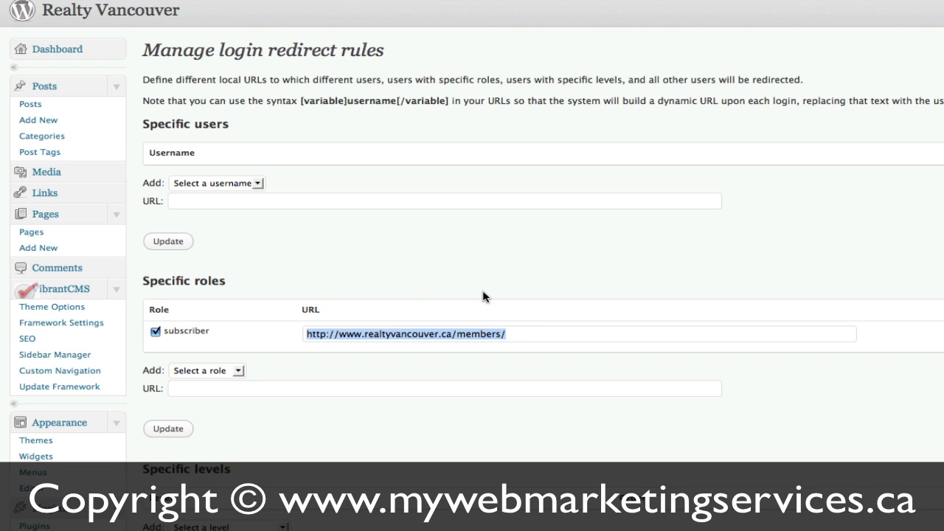
pyautogui.click(623, 307)
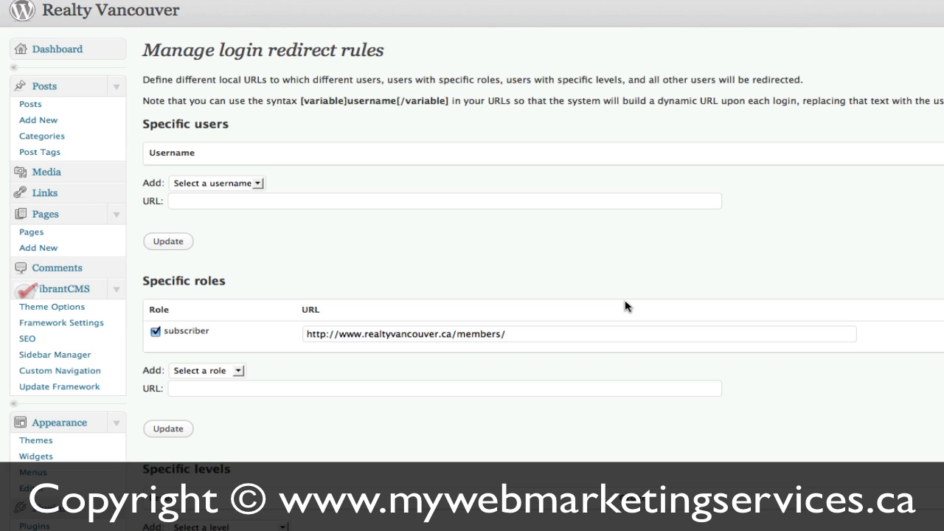
pyautogui.scroll(-1, 550, 336)
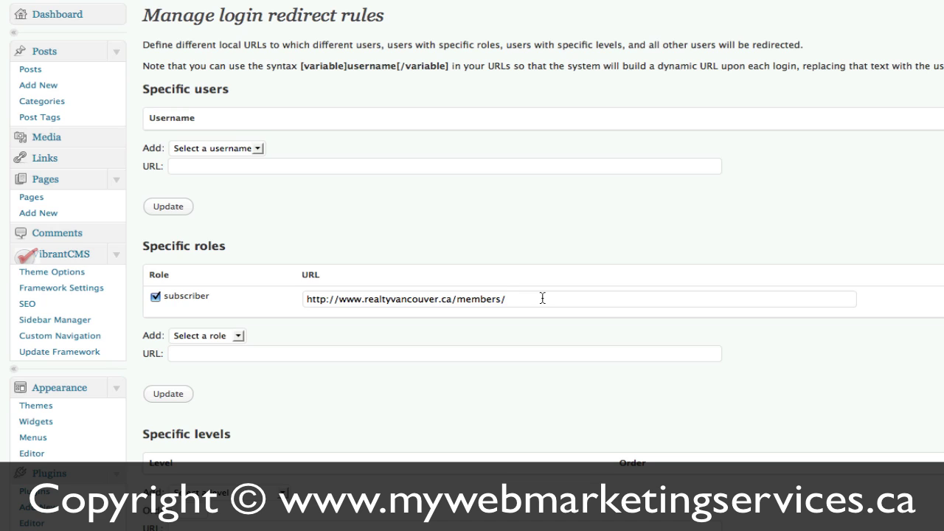
pyautogui.moveTo(542, 298); pyautogui.dragTo(259, 290)
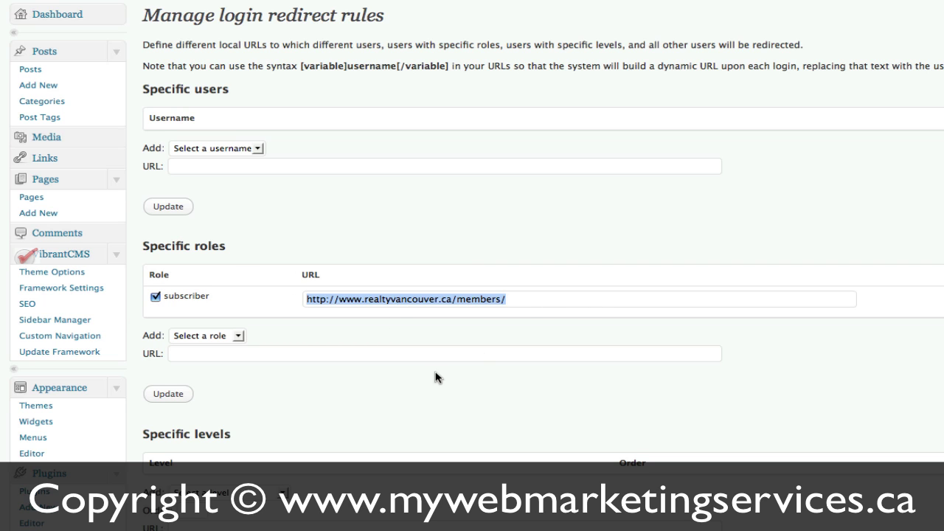
pyautogui.scroll(-5, 436, 377)
pyautogui.click(170, 373)
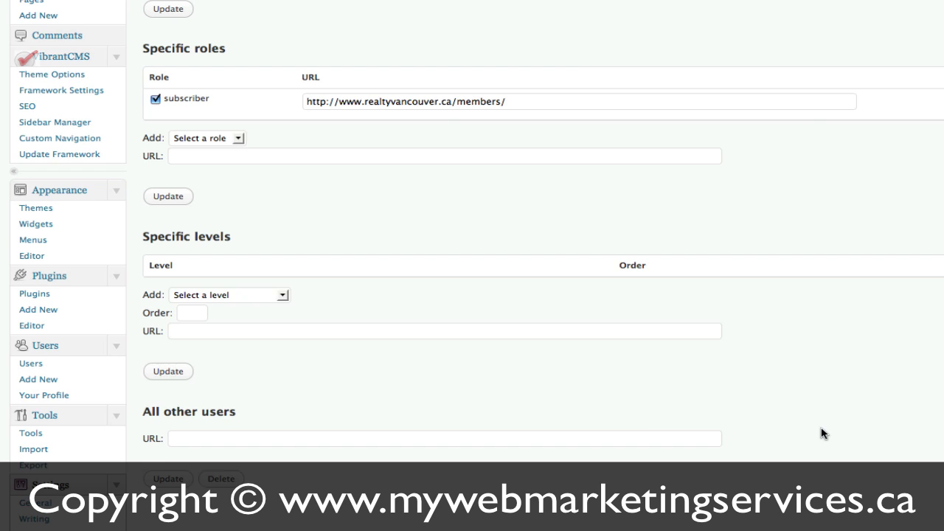